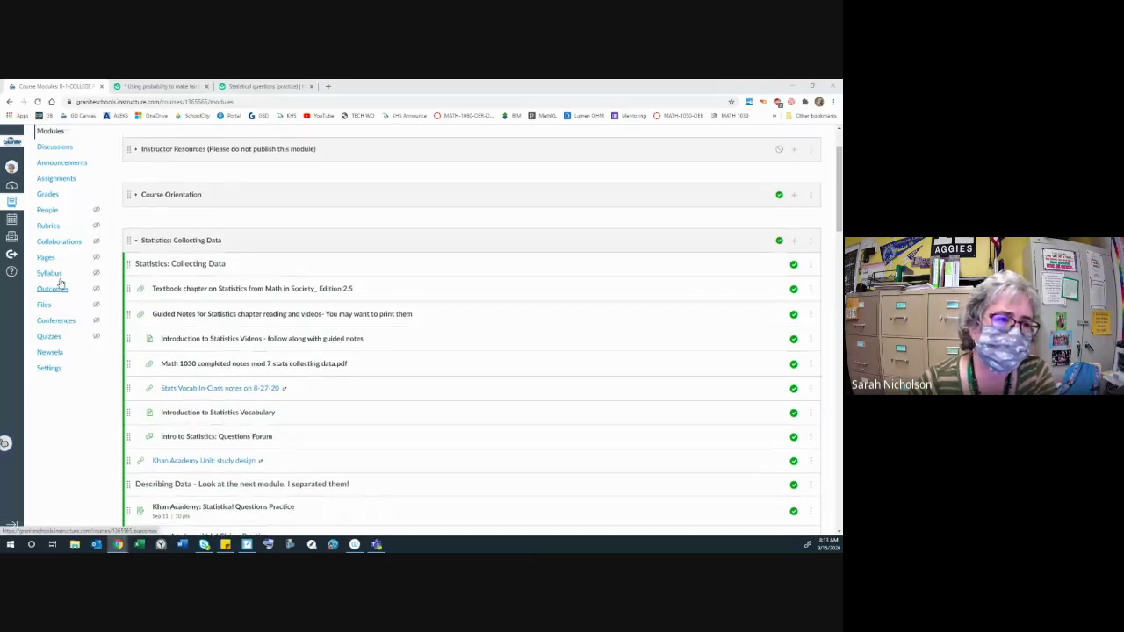
pyautogui.scroll(1, 61, 283)
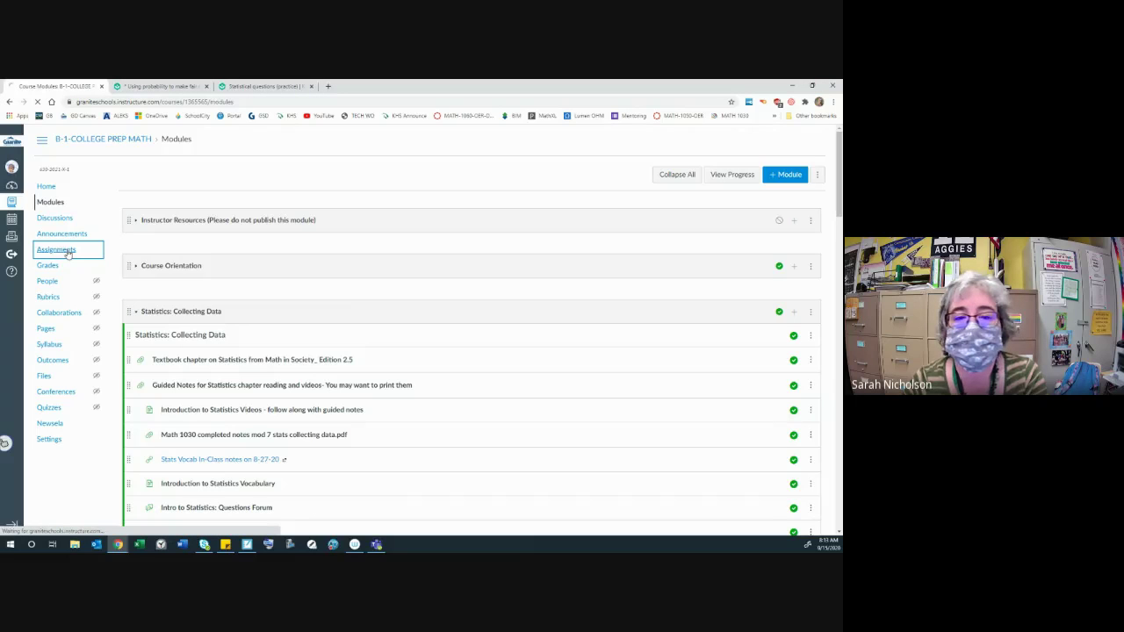
# Step: Open the course Assignments list and review the Assignments 25%, Quizzes 10% and Tests 65% groups
pyautogui.click(67, 253)
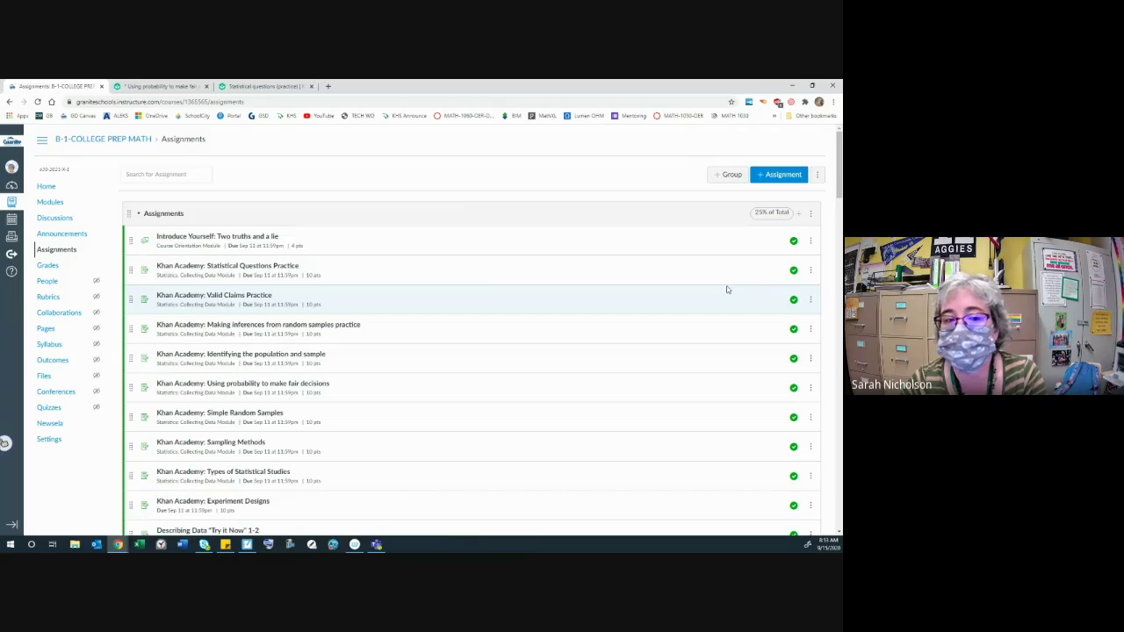
pyautogui.scroll(-1, 727, 290)
pyautogui.scroll(1, 727, 289)
pyautogui.scroll(-5, 727, 290)
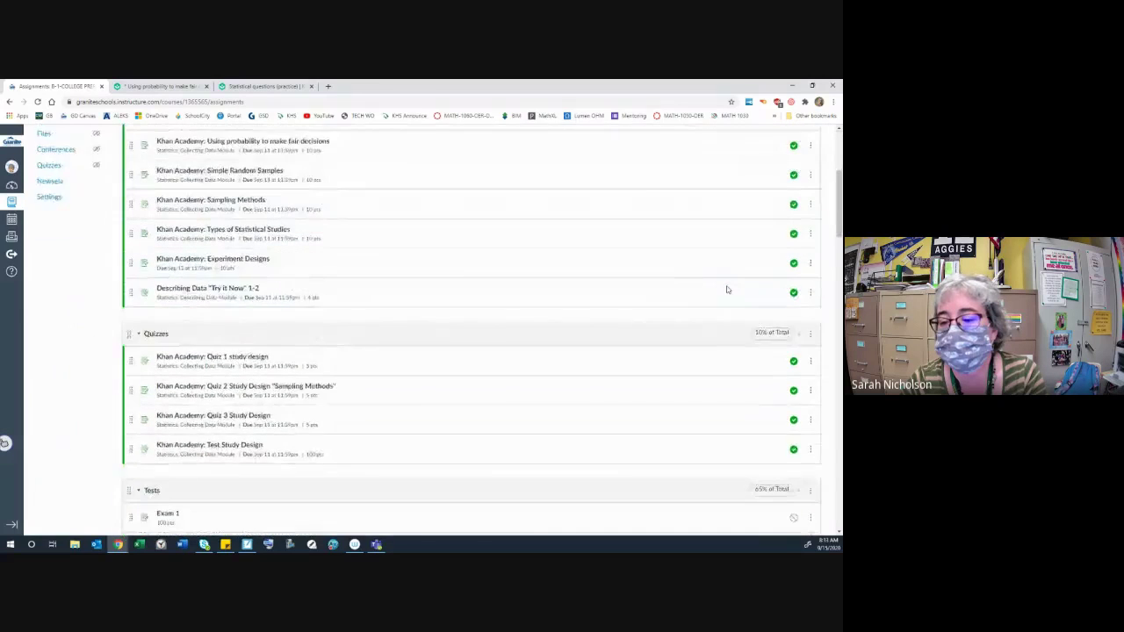
pyautogui.scroll(-4, 727, 290)
pyautogui.scroll(1, 728, 289)
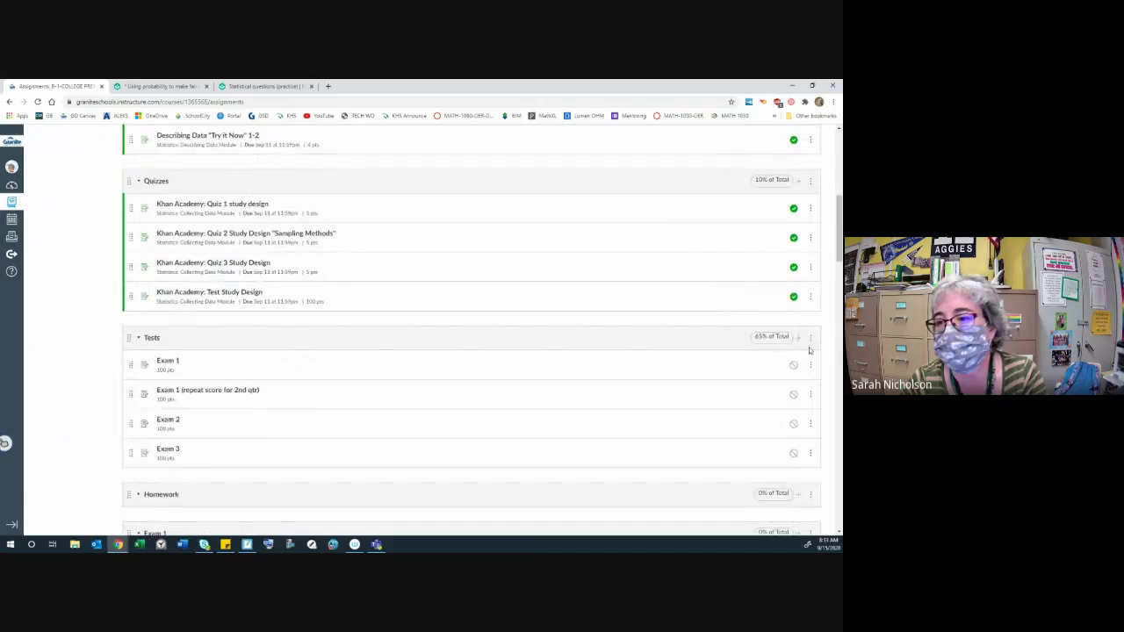
pyautogui.scroll(1, 809, 351)
pyautogui.scroll(3, 809, 350)
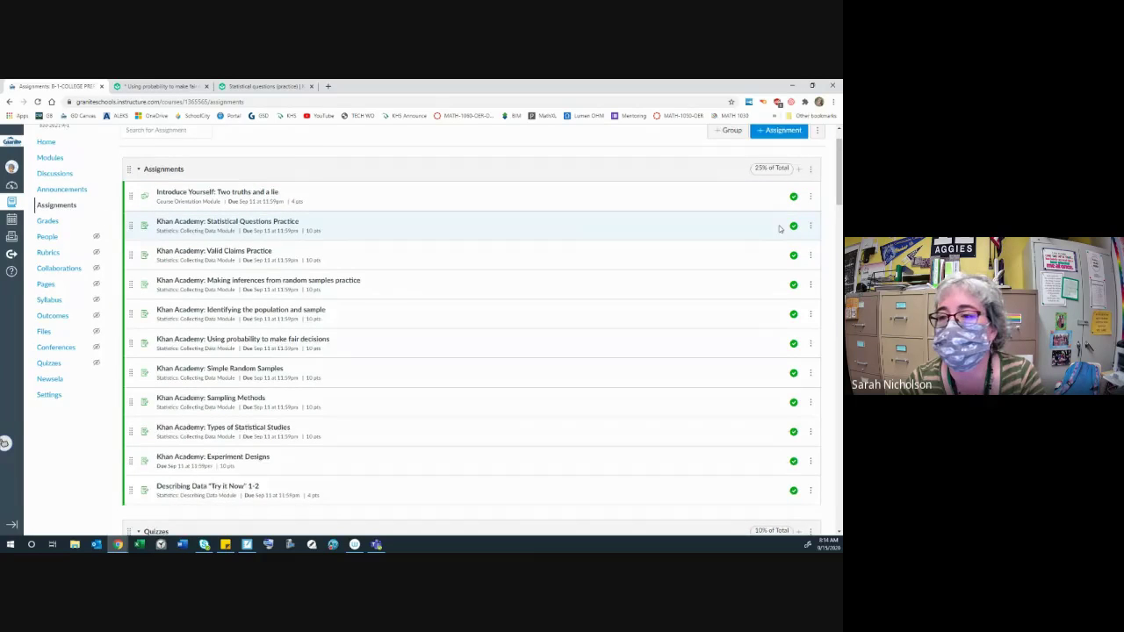
pyautogui.scroll(-1, 779, 229)
pyautogui.scroll(1, 779, 229)
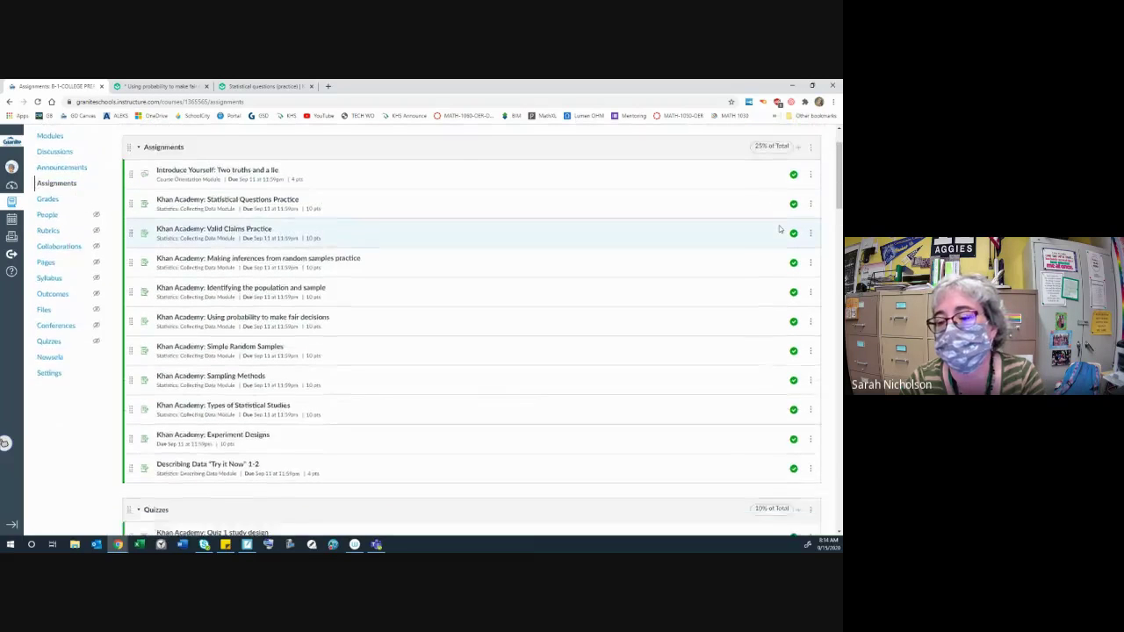
pyautogui.scroll(-3, 778, 232)
pyautogui.scroll(-1, 777, 238)
pyautogui.scroll(-1, 777, 250)
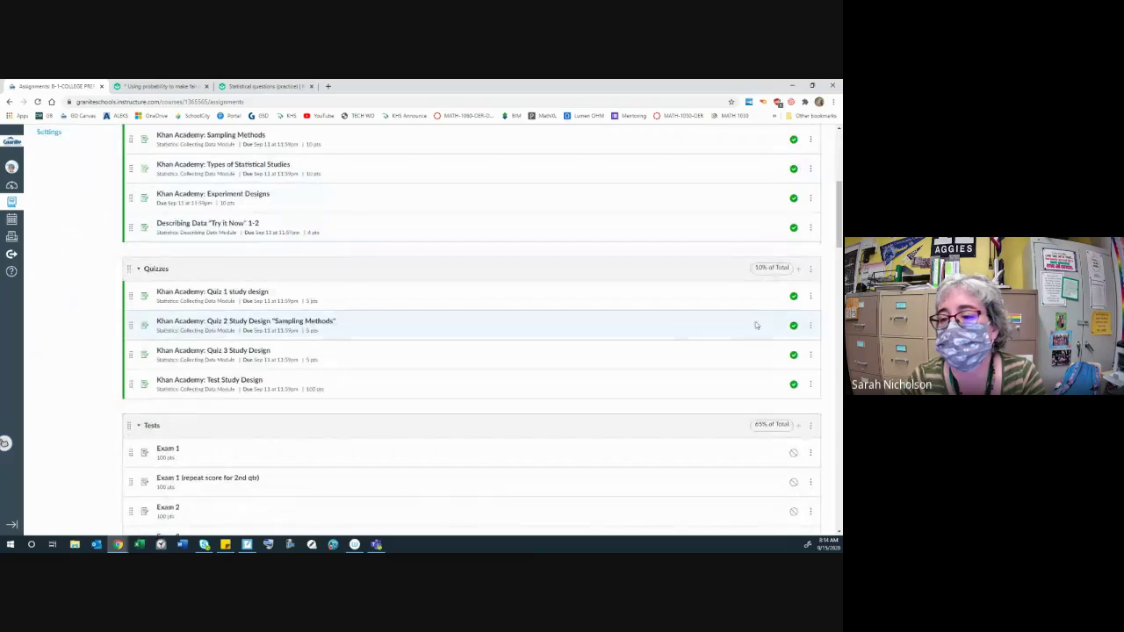
pyautogui.scroll(-1, 806, 360)
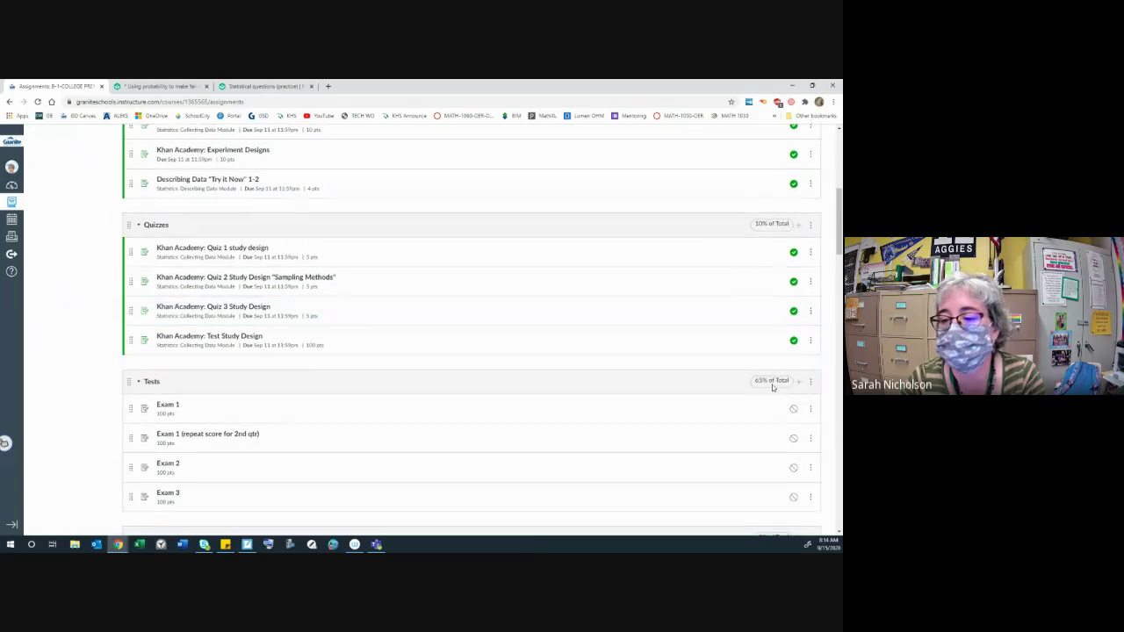
pyautogui.scroll(3, 346, 284)
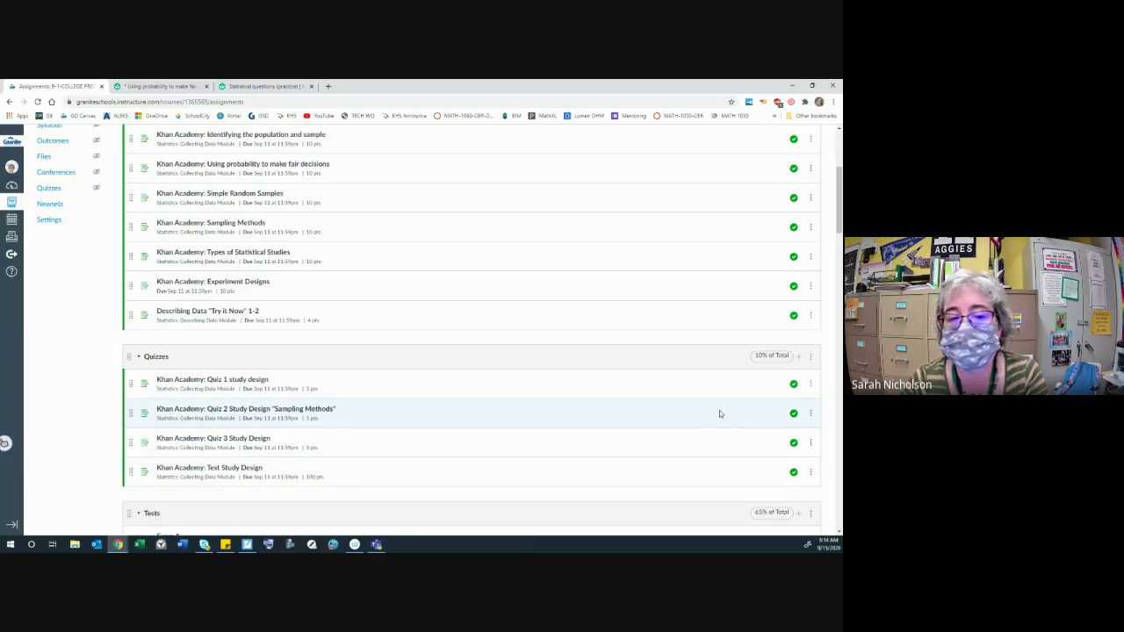
pyautogui.scroll(3, 719, 410)
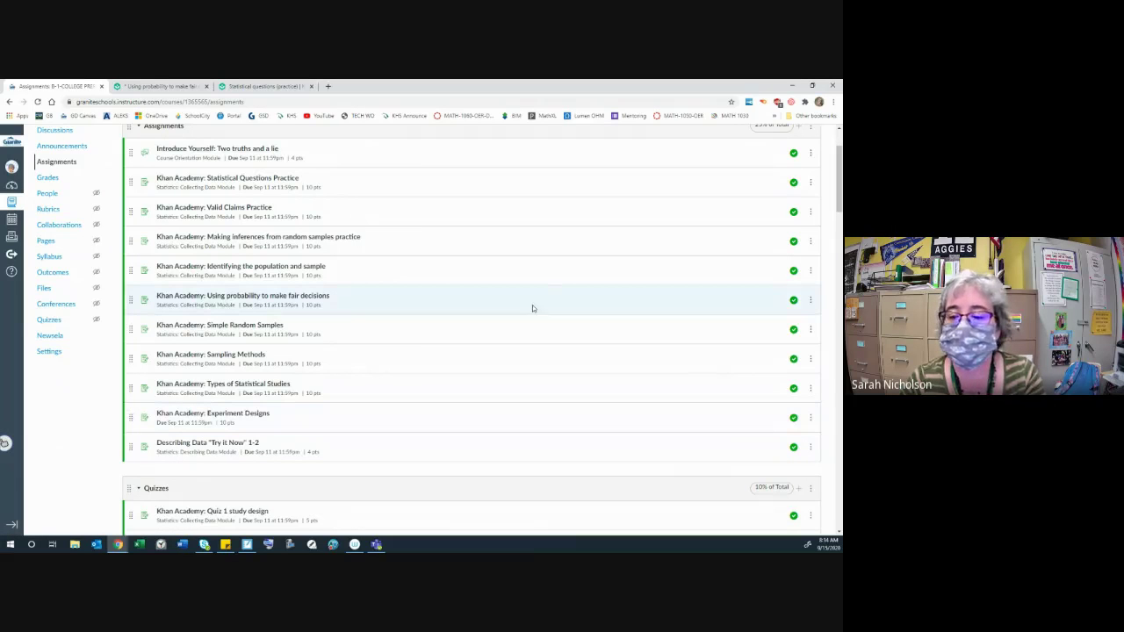
pyautogui.scroll(1, 544, 292)
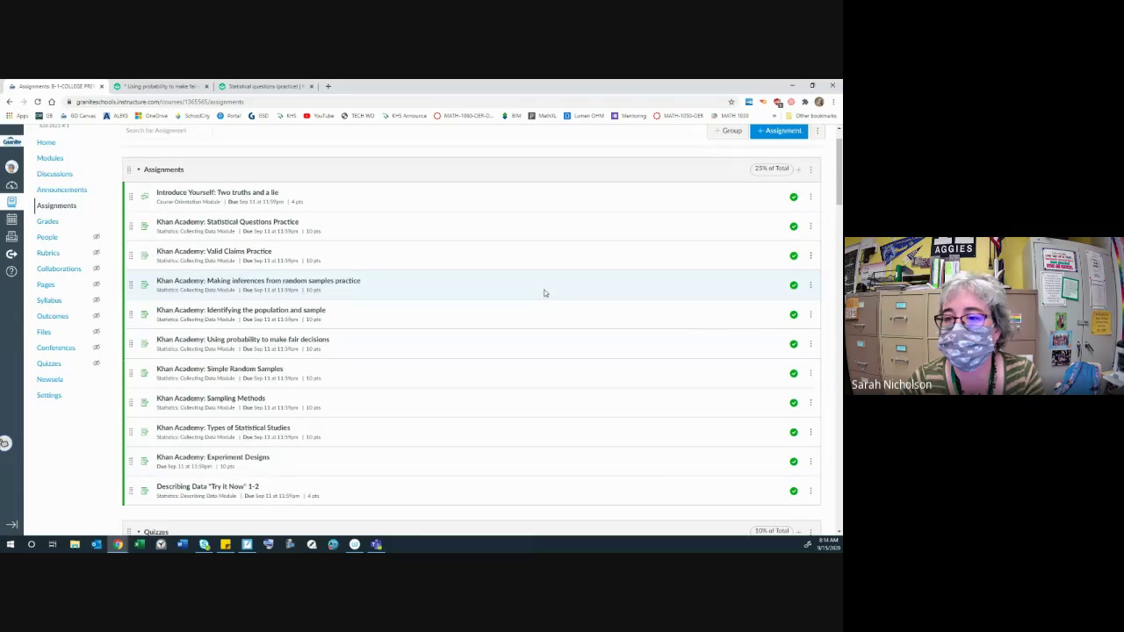
pyautogui.scroll(-1, 544, 292)
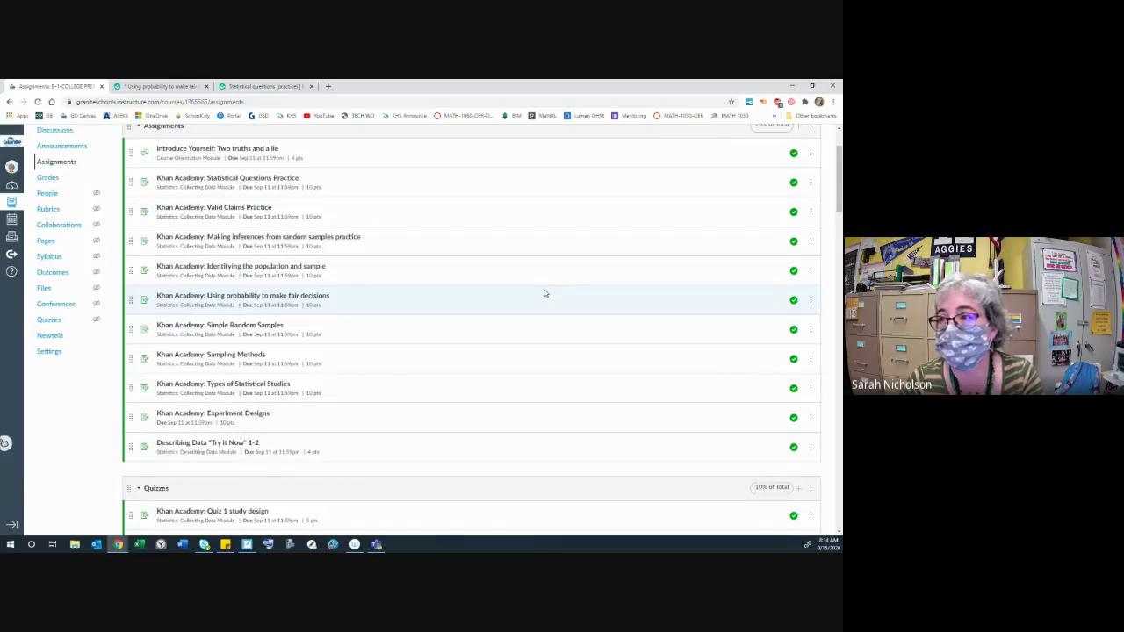
pyautogui.scroll(-1, 543, 293)
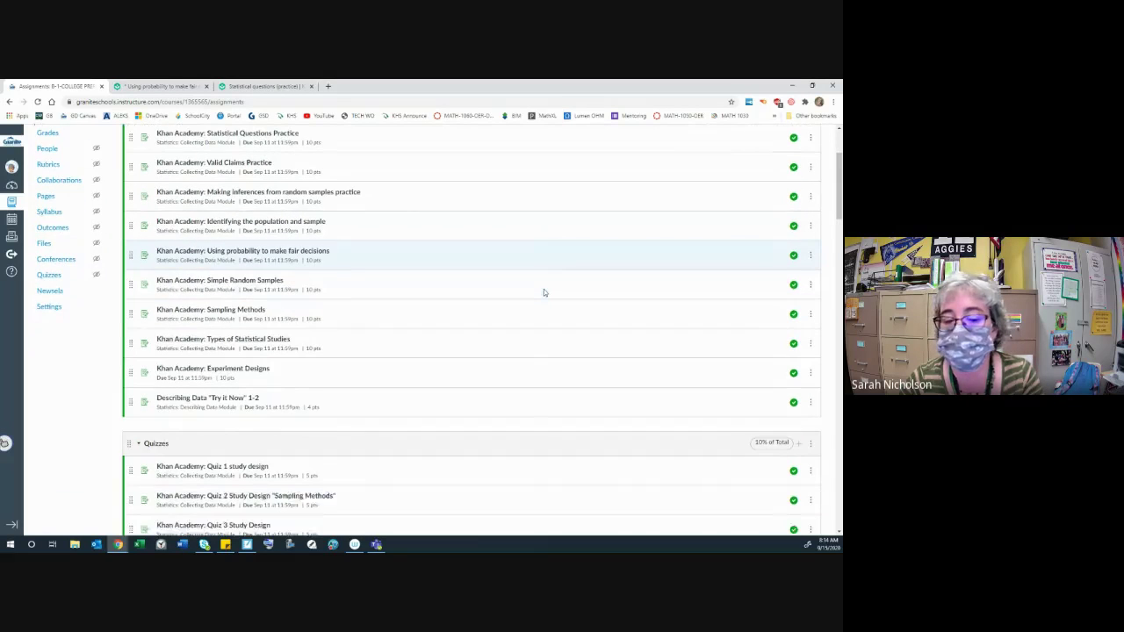
pyautogui.scroll(-2, 543, 292)
pyautogui.scroll(-1, 543, 292)
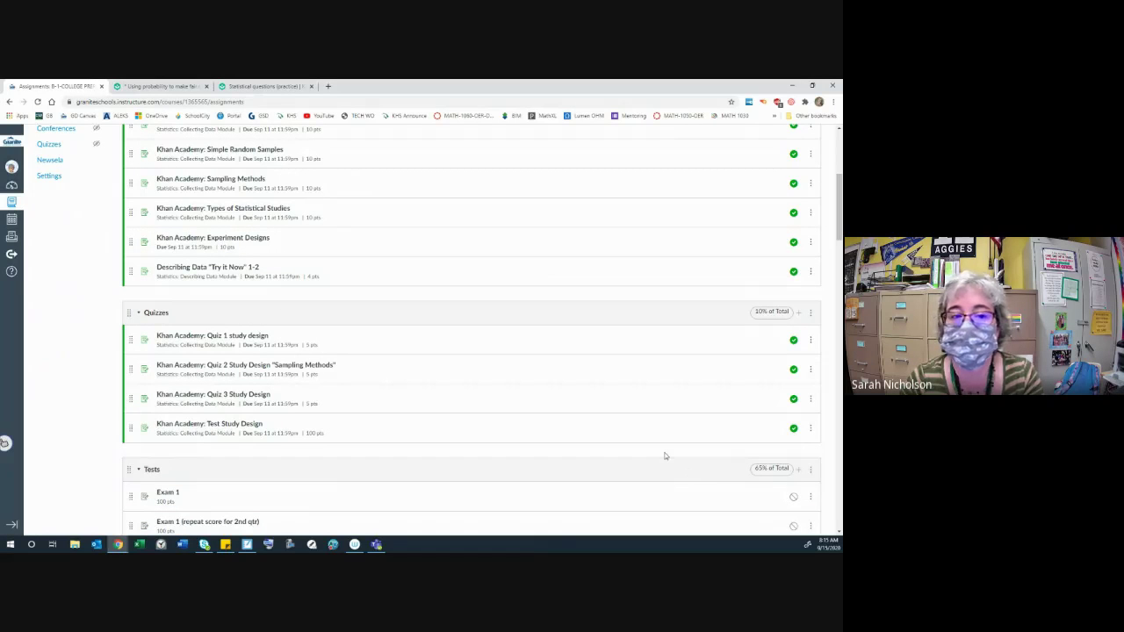
pyautogui.scroll(2, 664, 456)
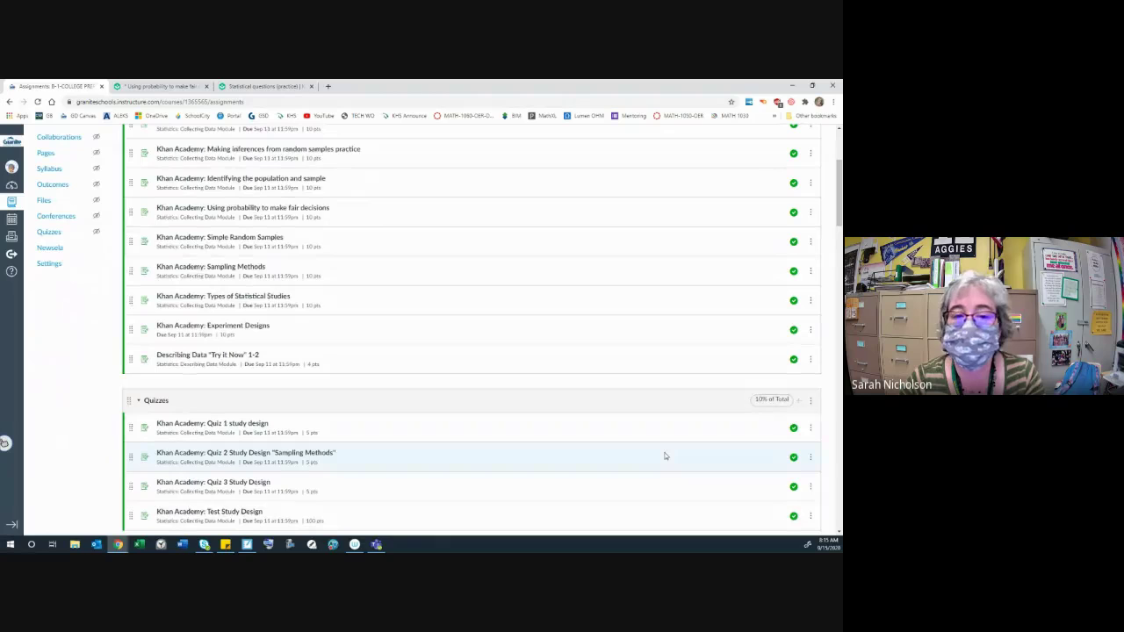
pyautogui.scroll(3, 665, 455)
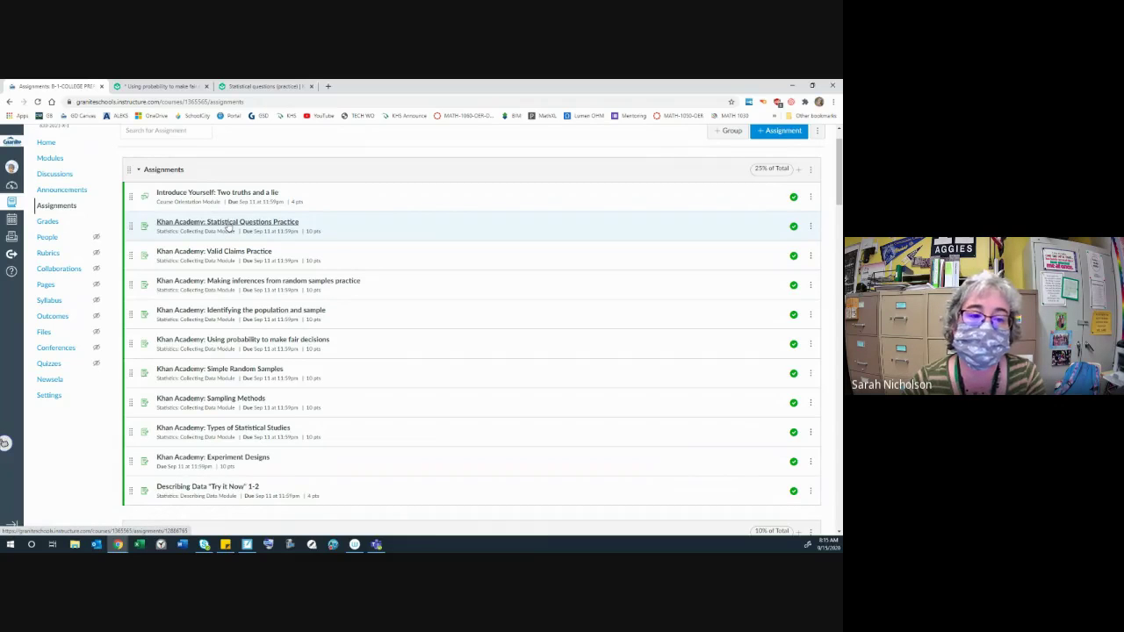
# Step: Open the Khan Academy: Statistical Questions Practice assignment from the list
pyautogui.click(229, 222)
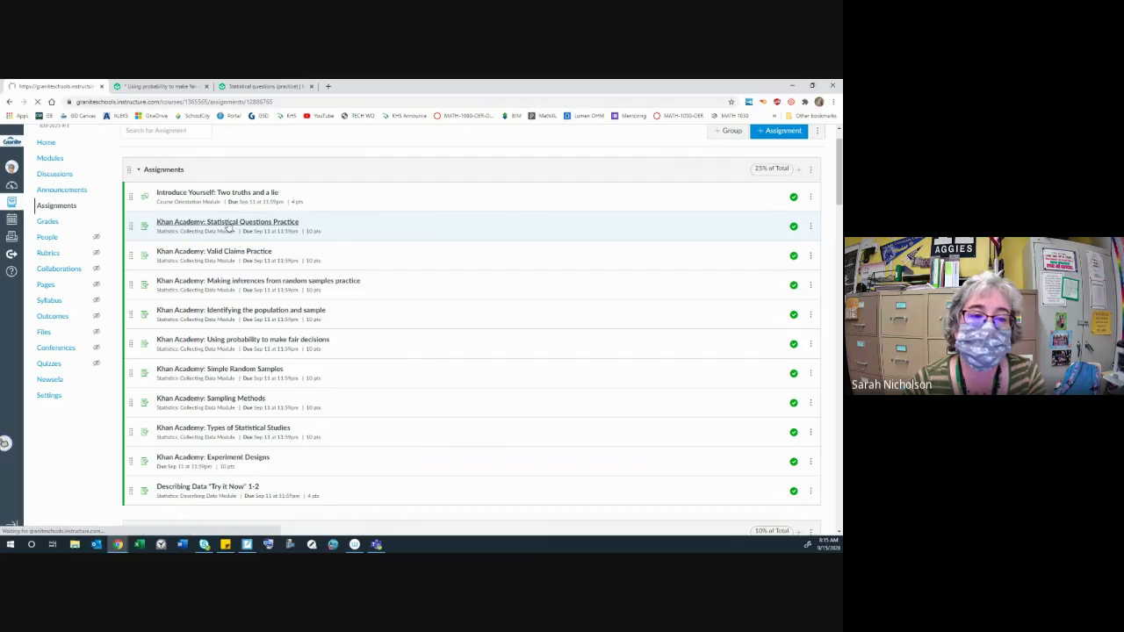